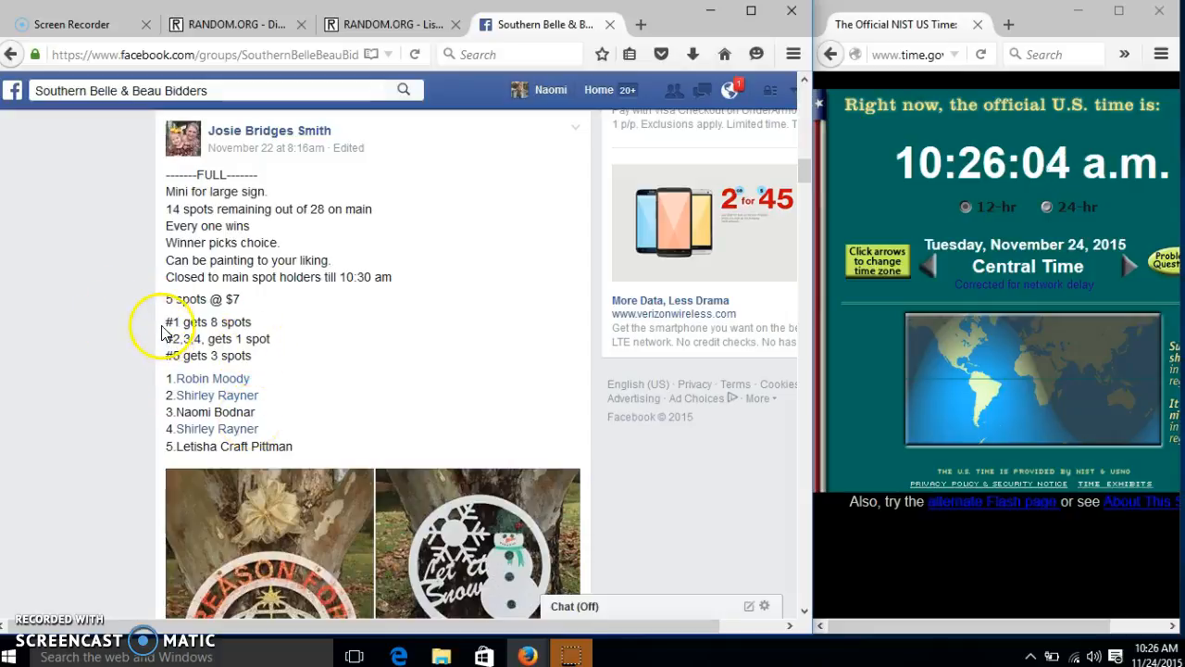
Step: Copy the five numbered spot-holder names from the group post
left_click_drag(166, 378, 331, 449)
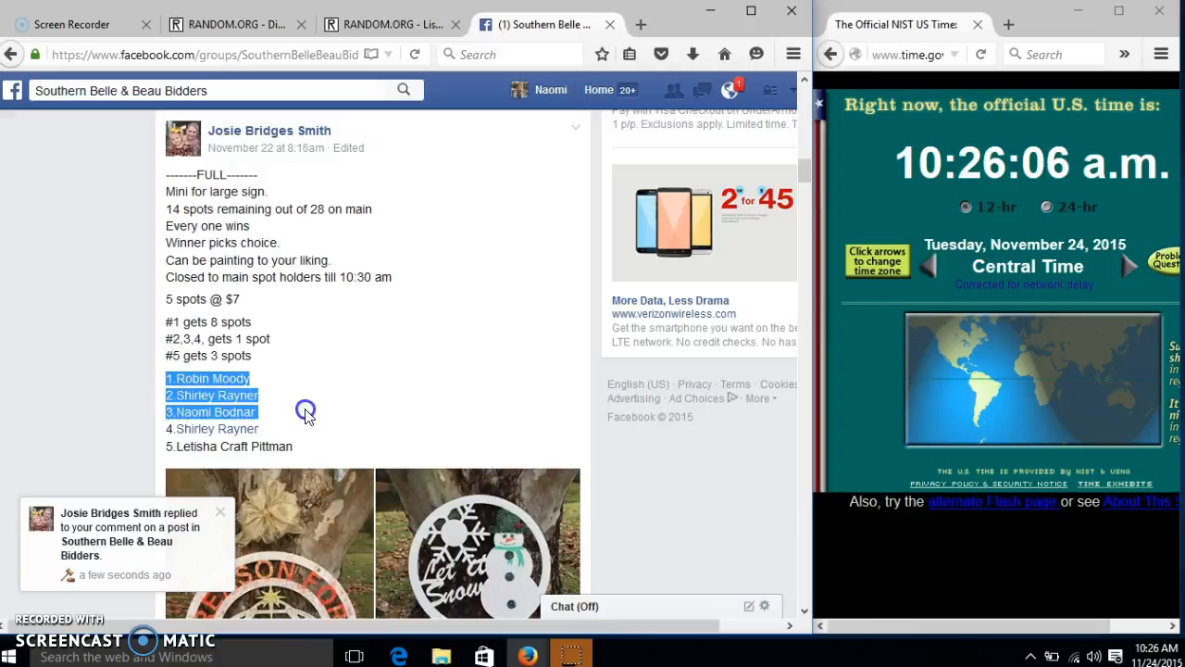
right_click(295, 448)
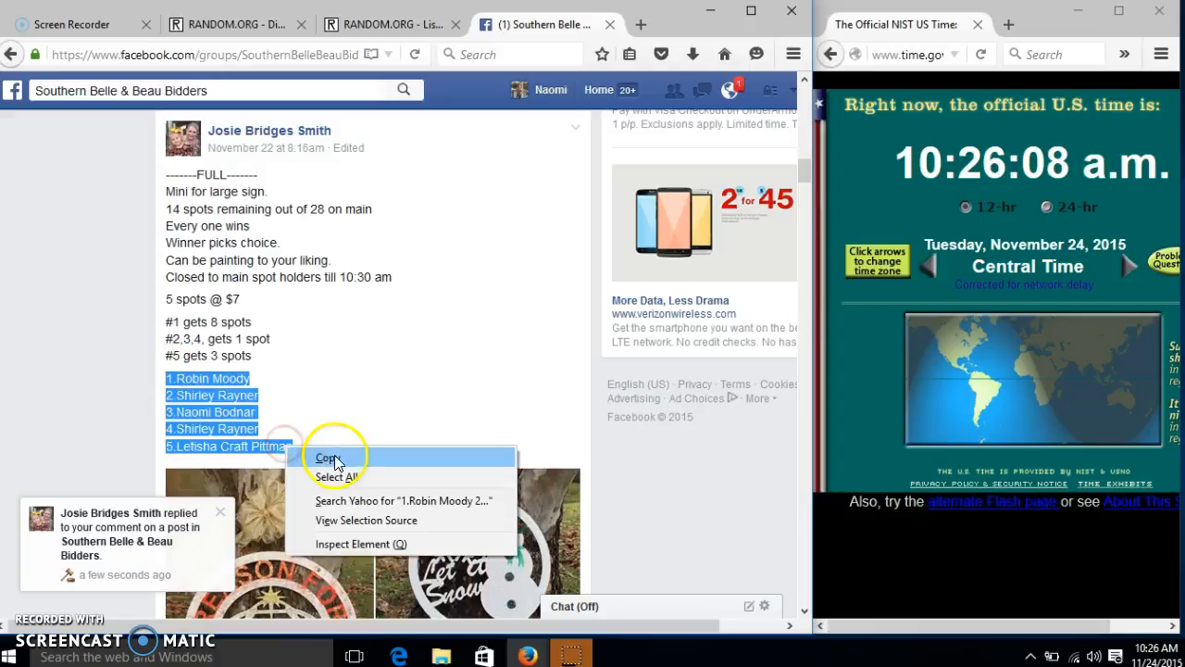
left_click(336, 457)
Step: Post a comment reading 'live' under the group post
left_click(393, 417)
scroll(394, 426, "down", 8)
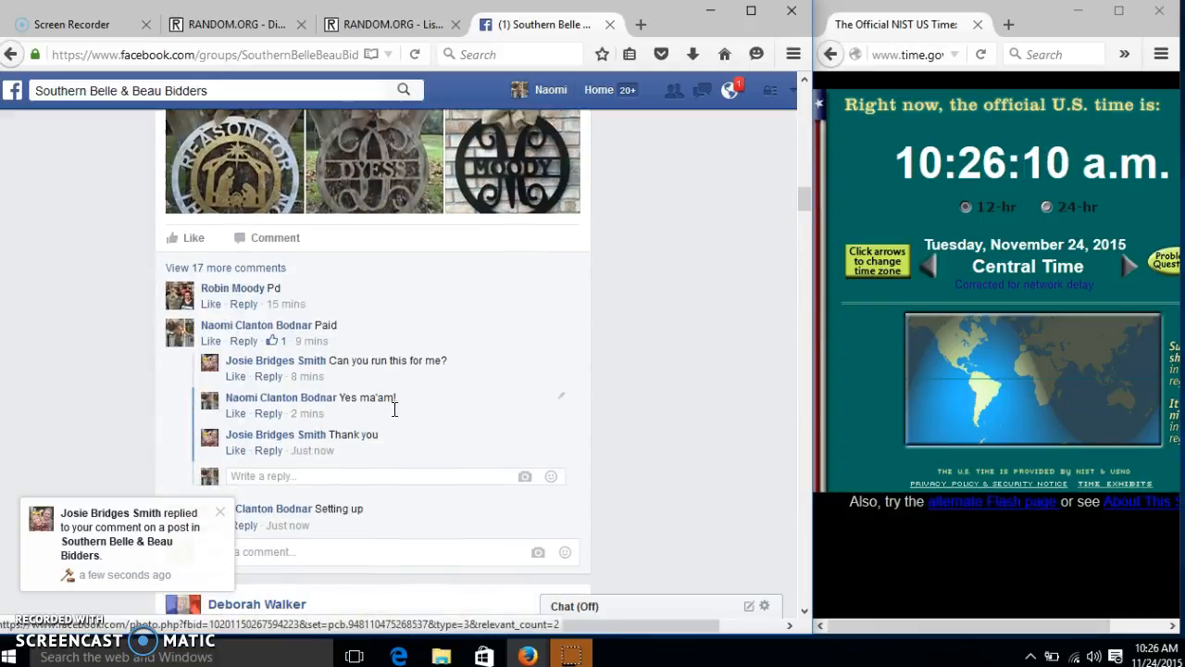
scroll(364, 474, "down", 3)
left_click(364, 452)
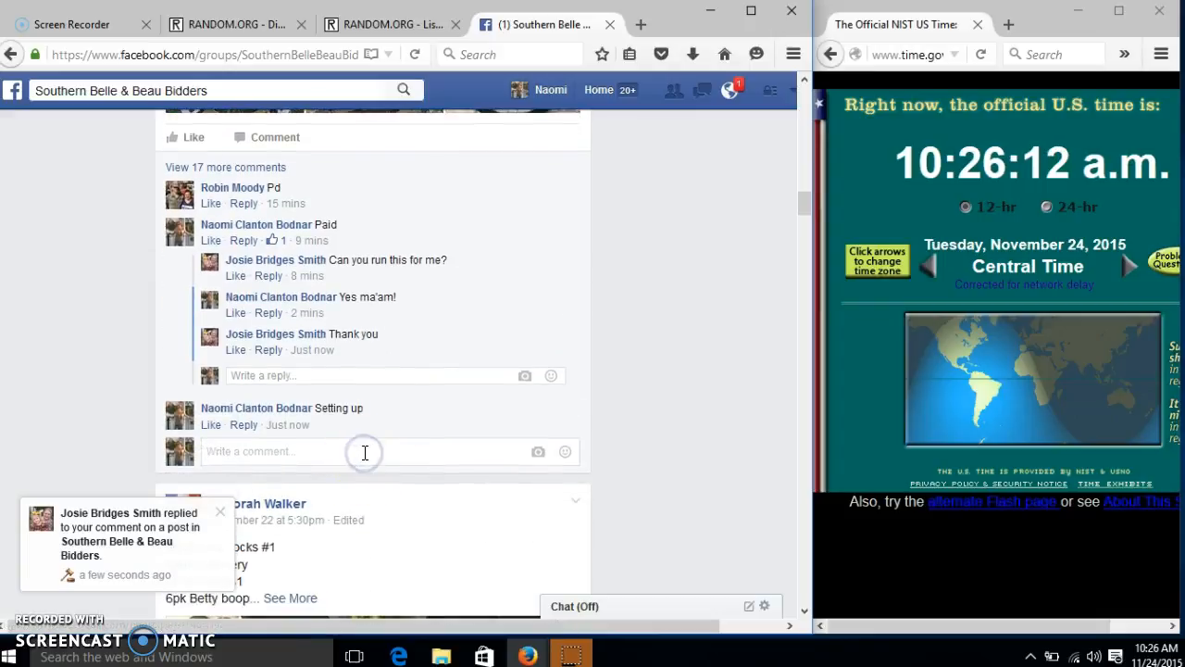
type("live")
key("Return")
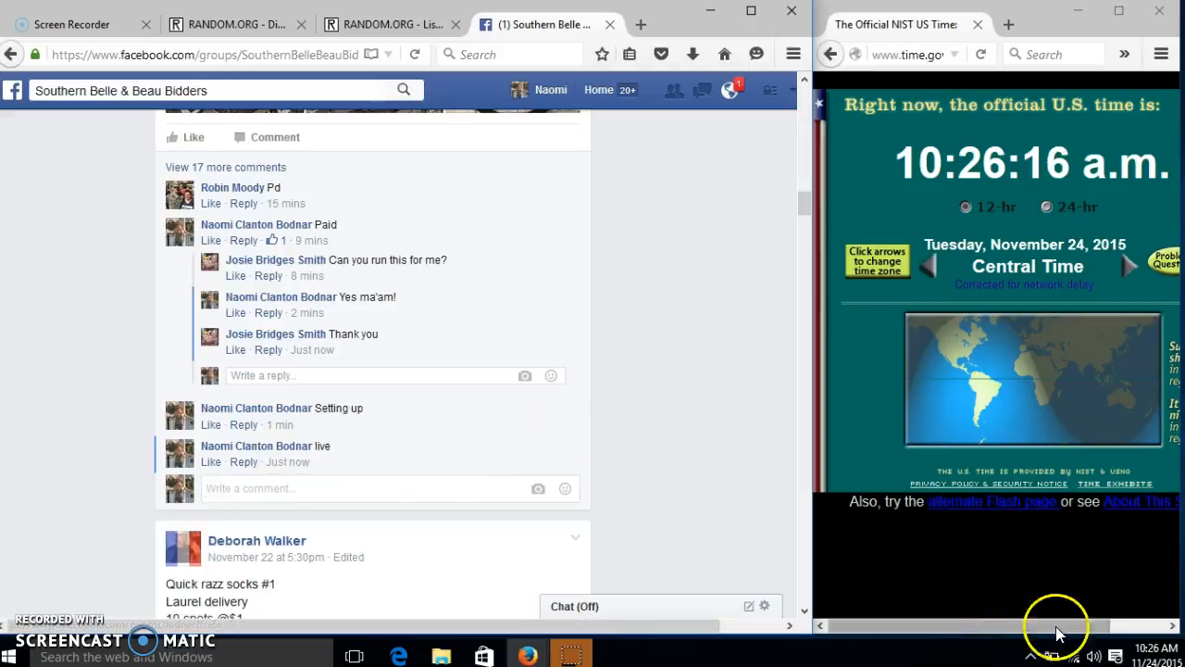
Step: Paste the five spot-holder names into the List Randomizer box
left_click(1141, 656)
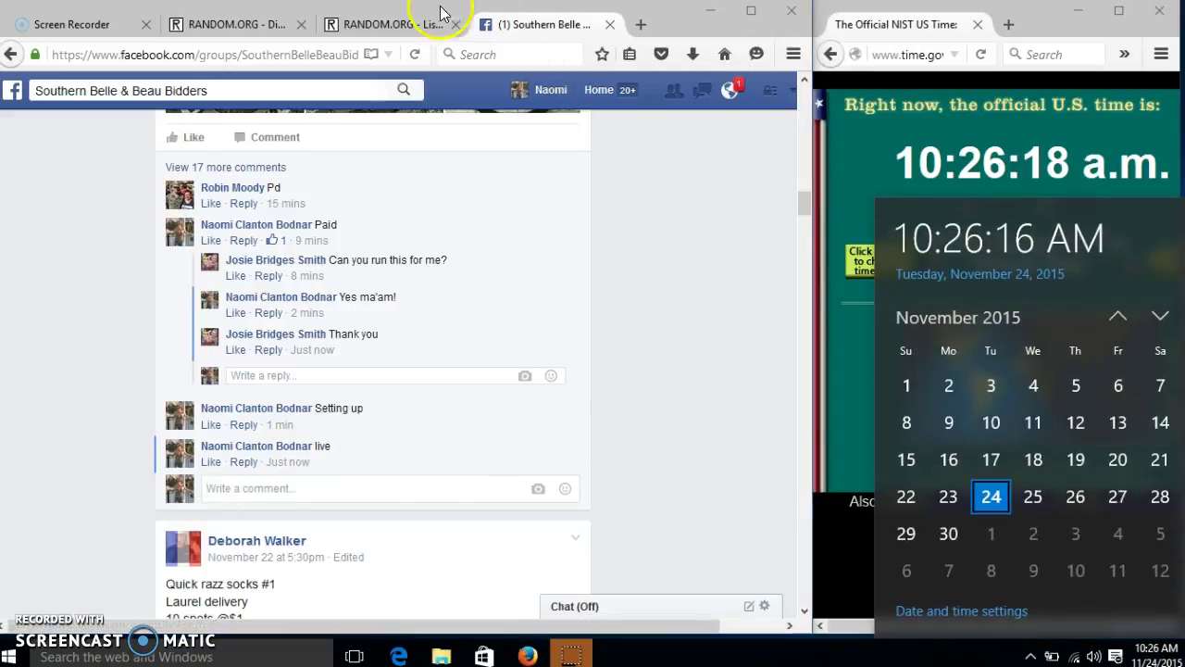
left_click(392, 24)
right_click(385, 431)
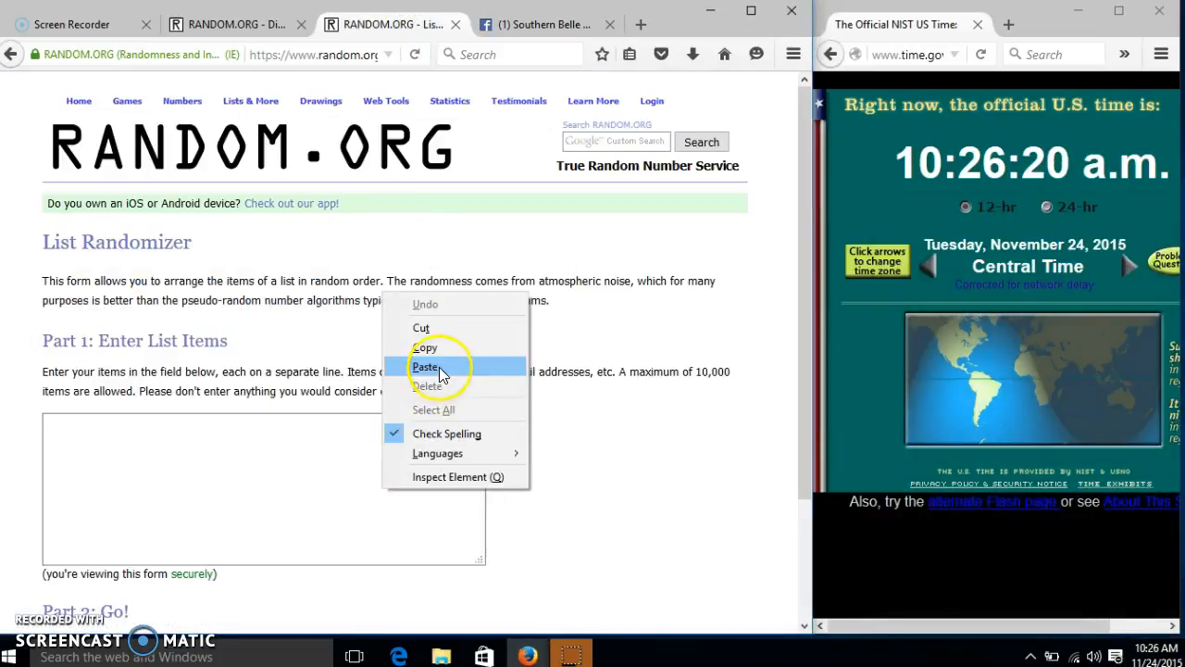
left_click(425, 368)
scroll(598, 382, "down", 2)
scroll(598, 382, "down", 1)
Step: Roll two dice on the Dice Roller, getting a five and a four
left_click(237, 24)
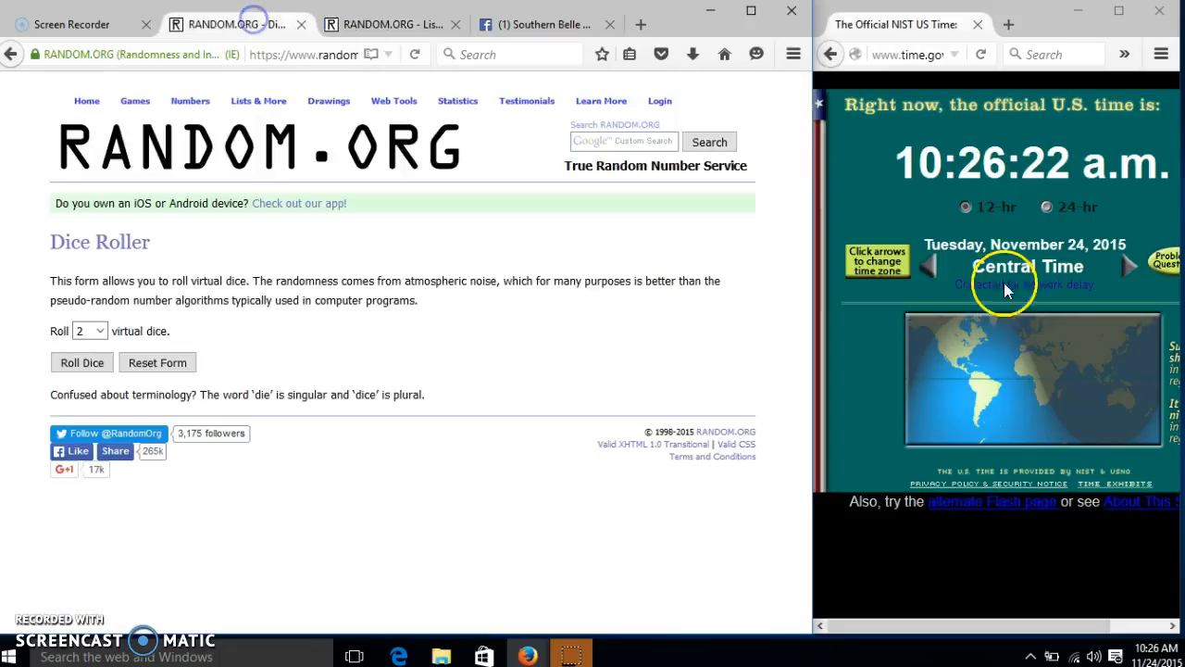
left_click(1163, 650)
left_click(574, 352)
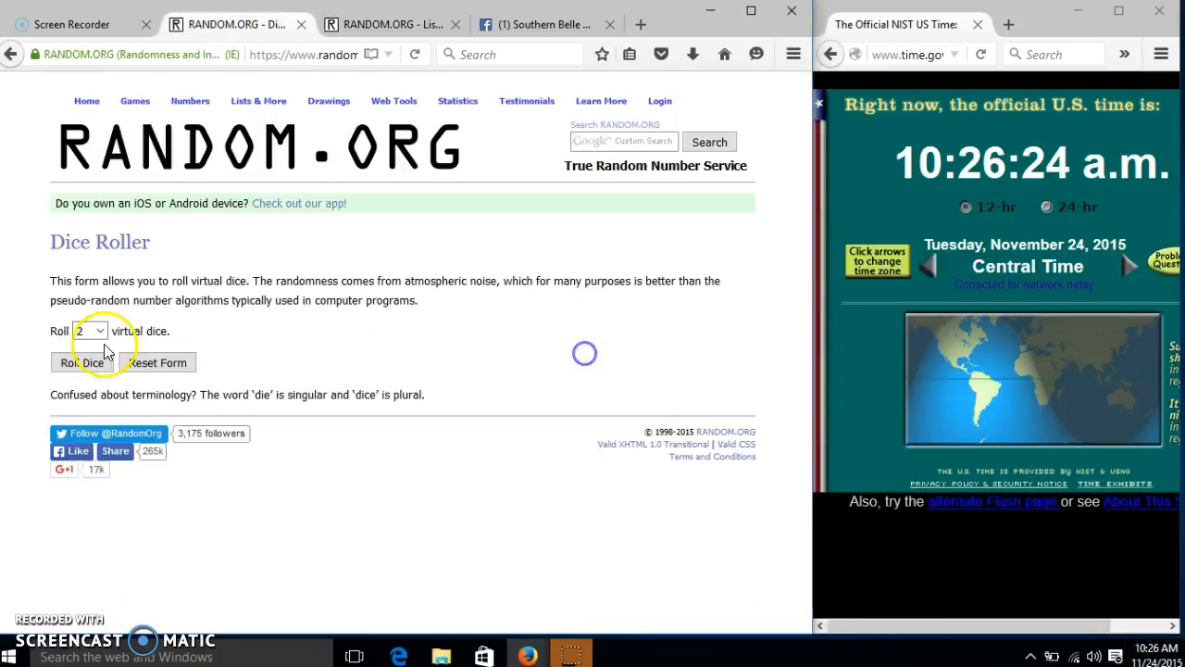
left_click(82, 362)
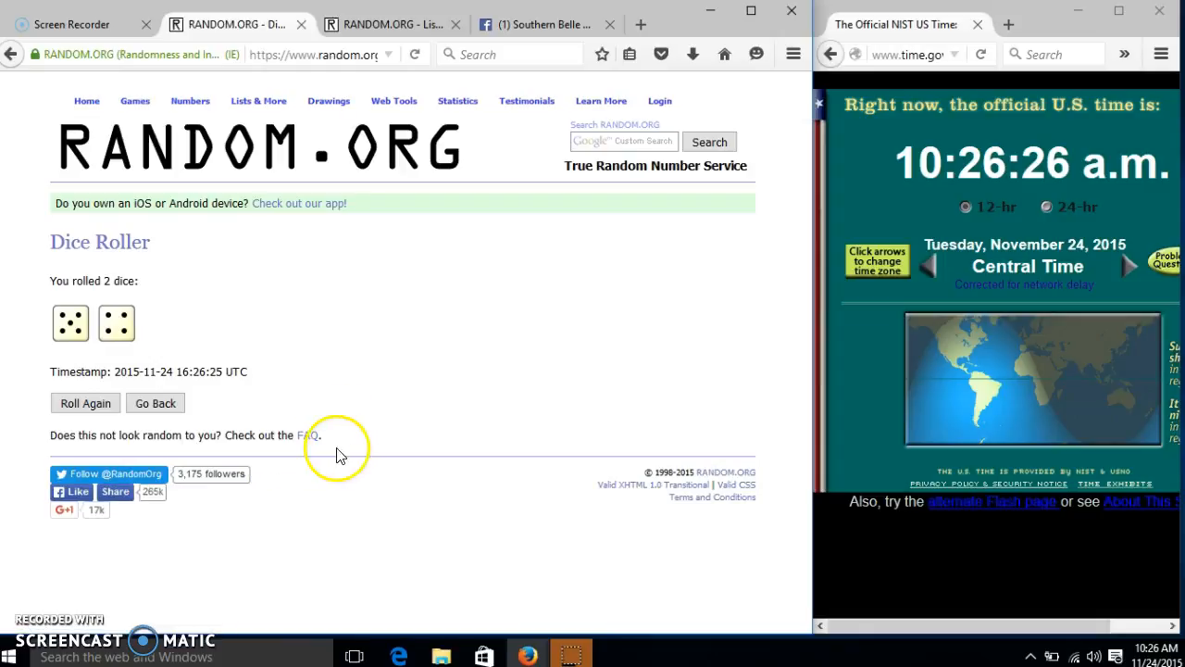
Step: Randomize the five-name list the first time, checking the Dice Roller result
left_click(370, 24)
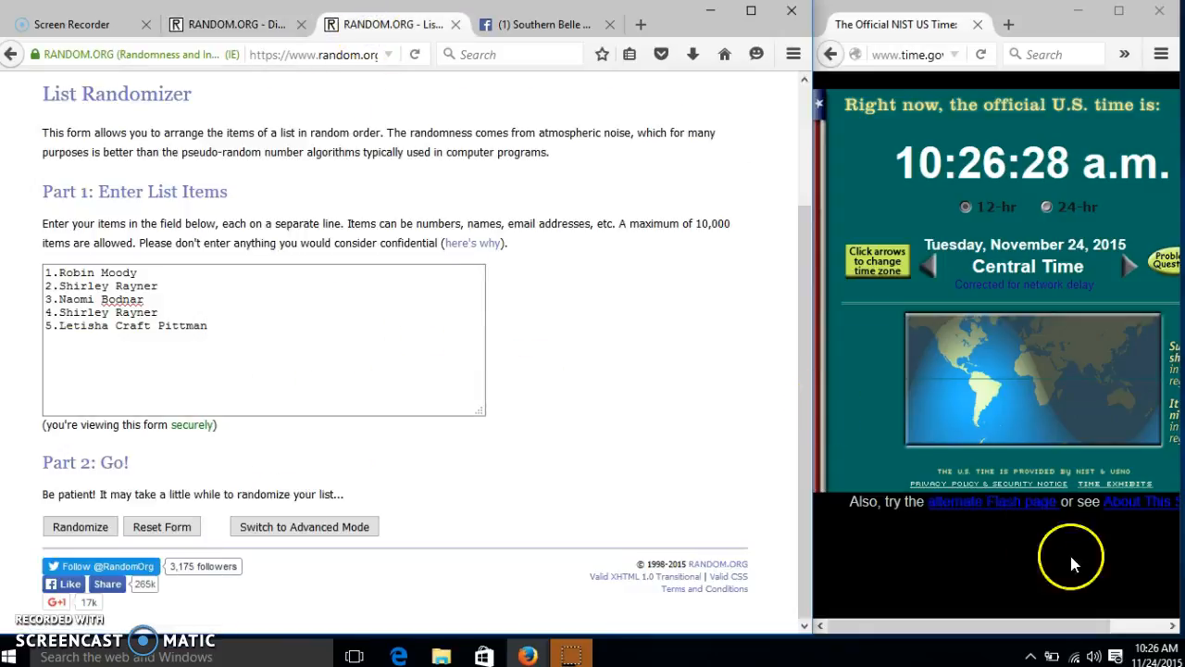
left_click(1148, 652)
left_click(79, 526)
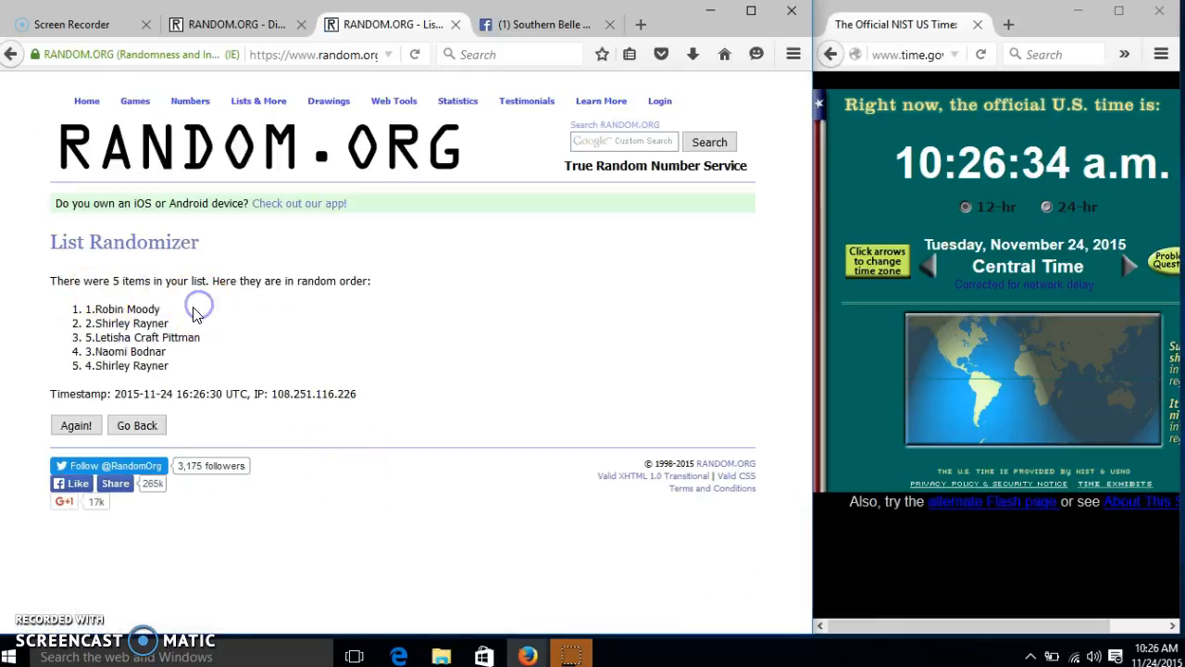
left_click(227, 24)
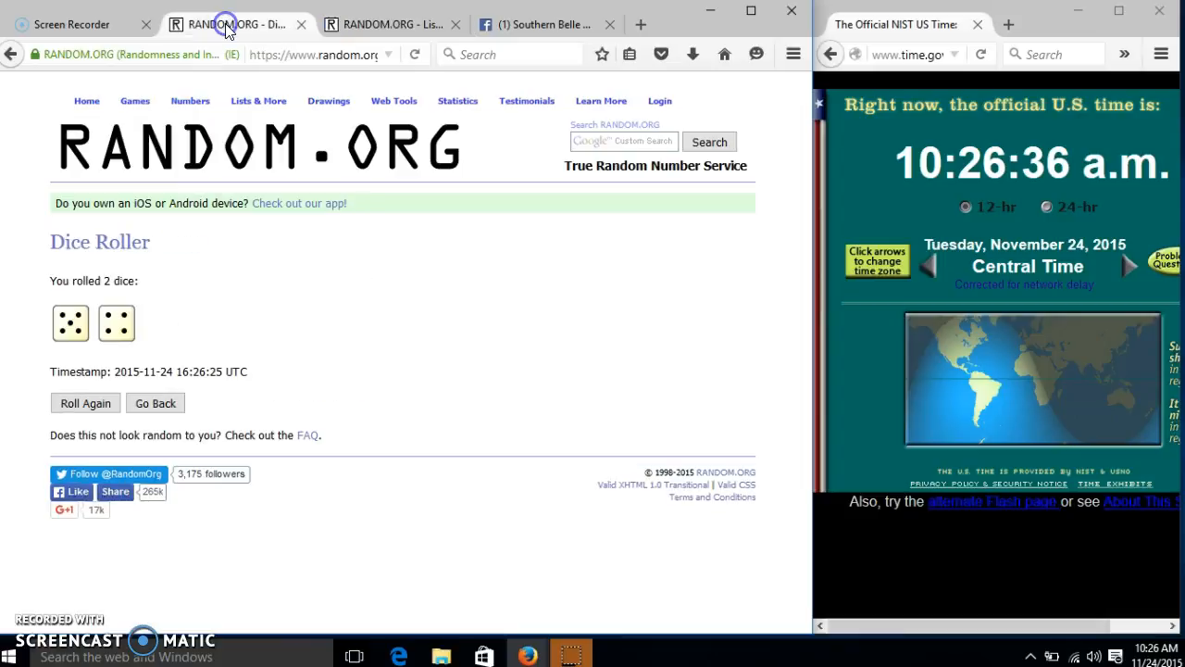
left_click(389, 24)
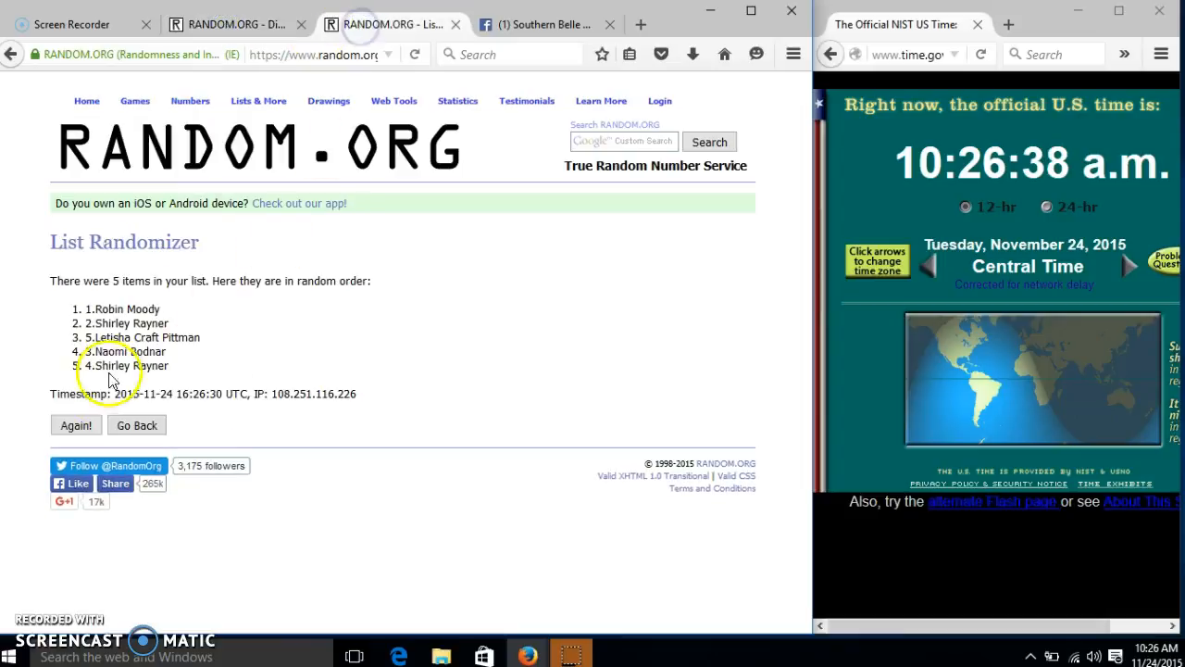
Step: Reshuffle the list repeatedly with Again!, bringing it to eight randomizations
left_click(76, 425)
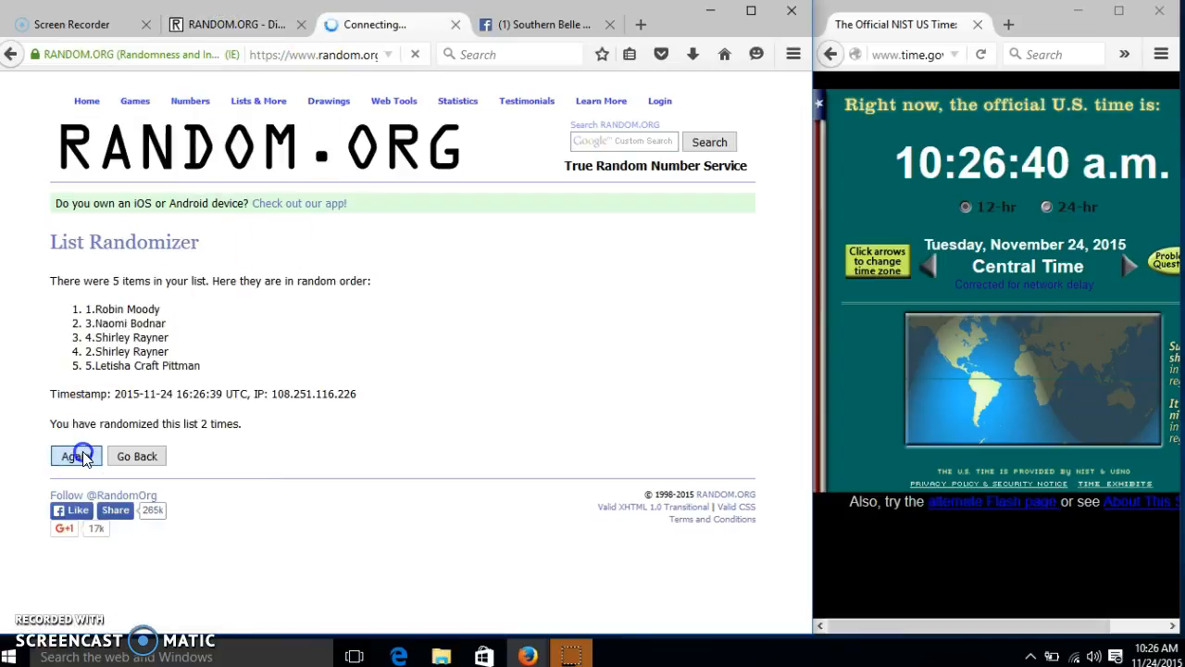
left_click(76, 455)
left_click(76, 456)
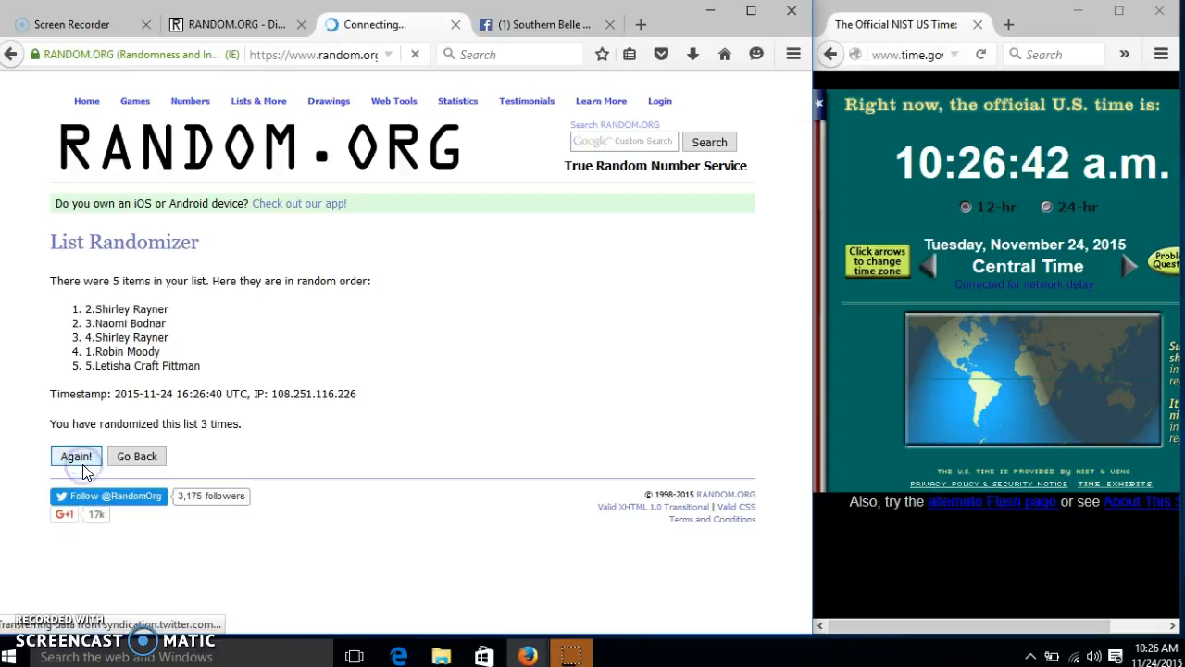
left_click(88, 459)
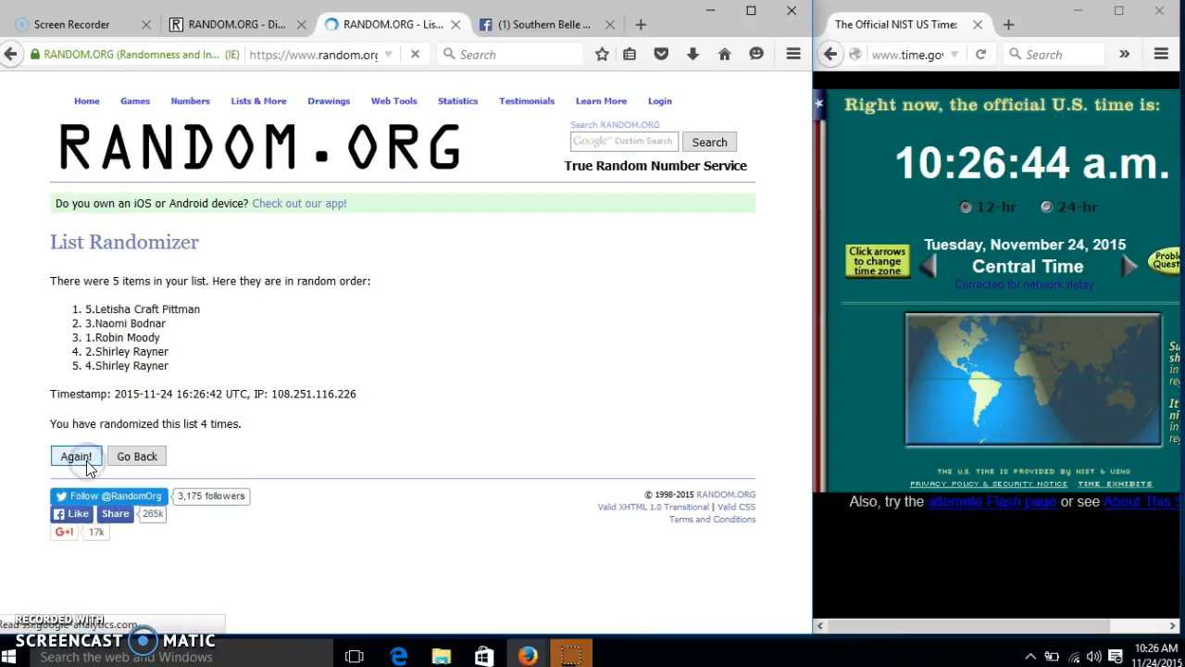
left_click(76, 456)
left_click(76, 455)
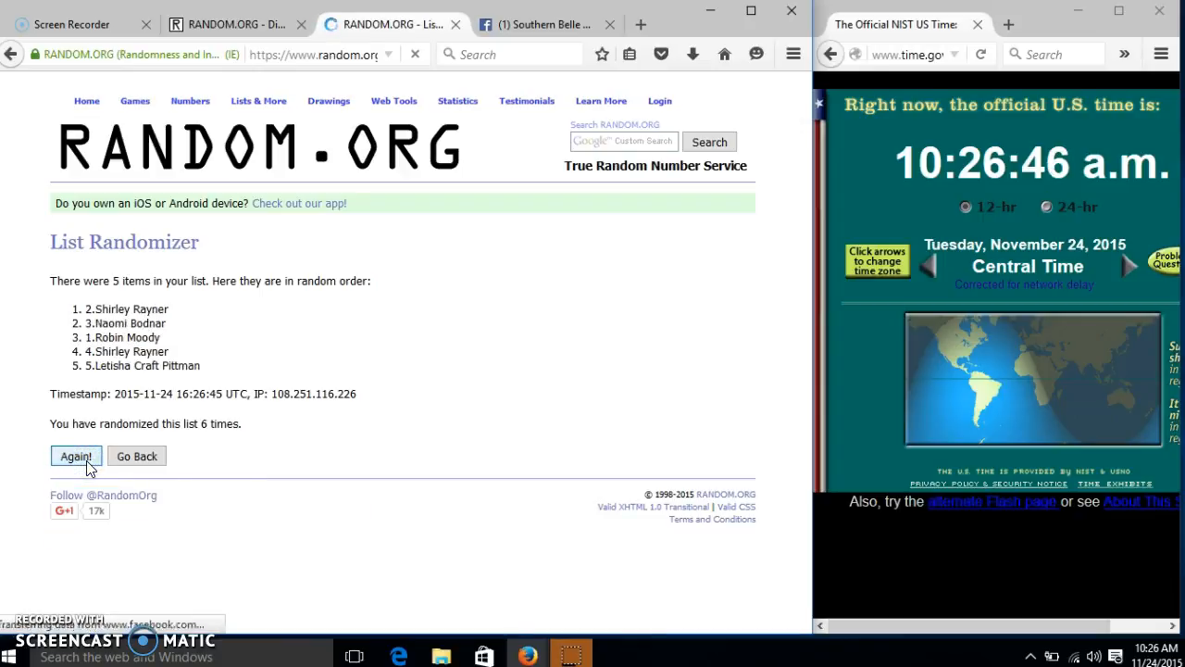
left_click(88, 459)
left_click(86, 461)
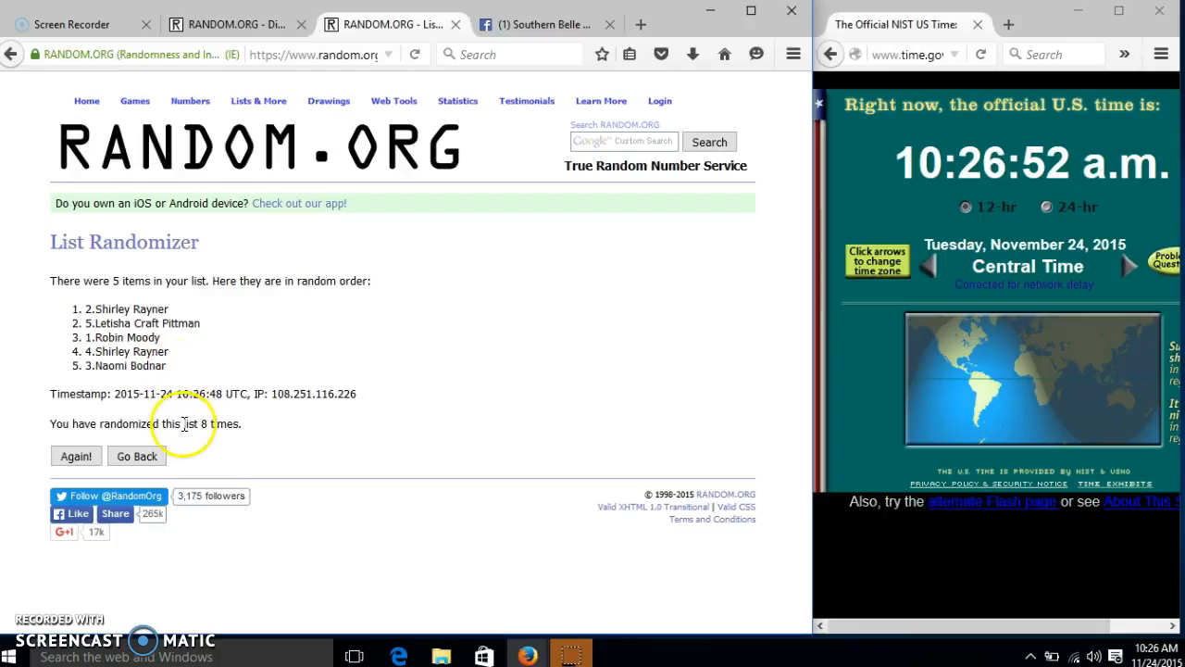
Step: Randomize the list a ninth time to get the final order
left_click(236, 24)
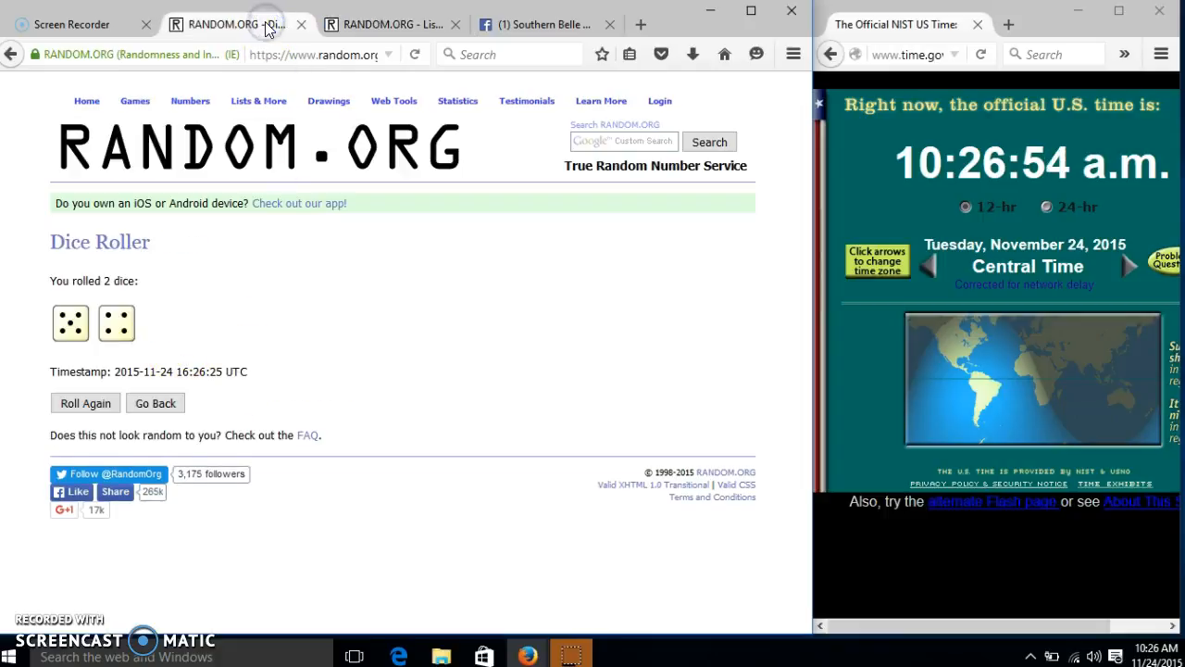
left_click(392, 25)
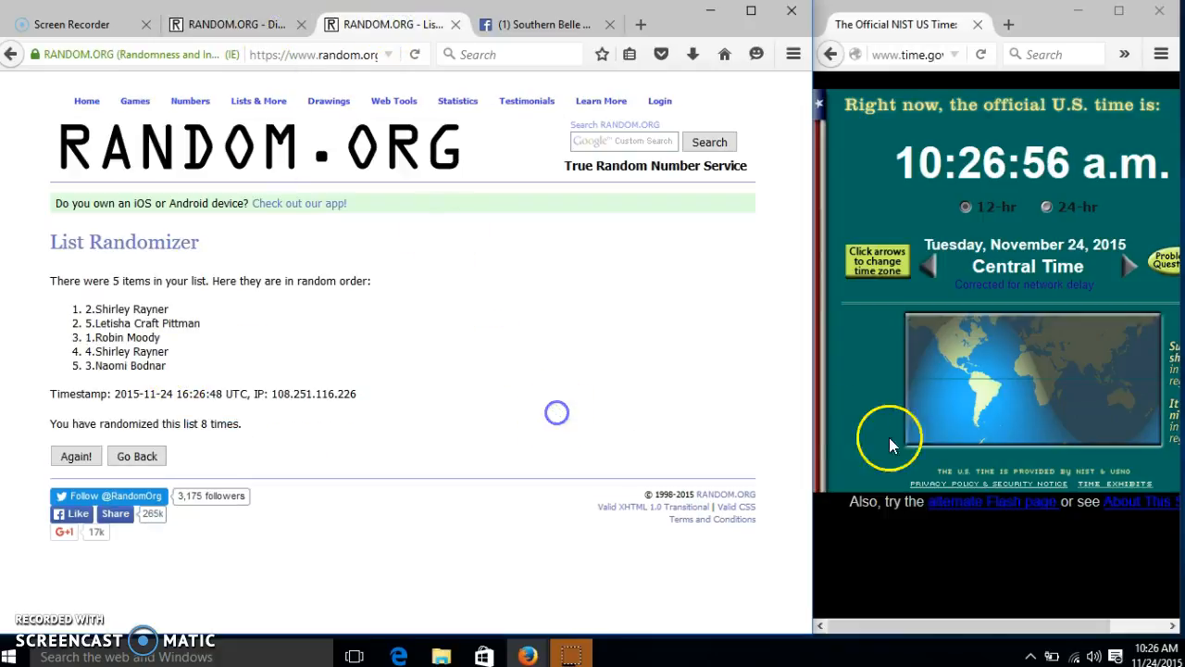
left_click(1138, 655)
left_click(565, 447)
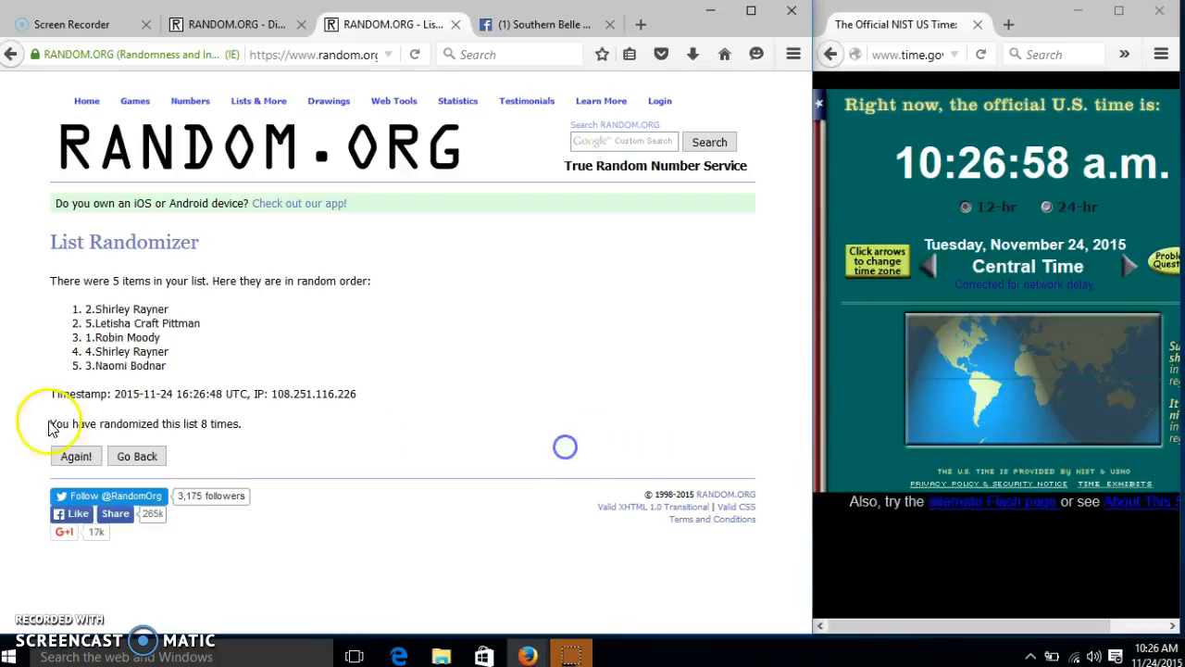
left_click(76, 455)
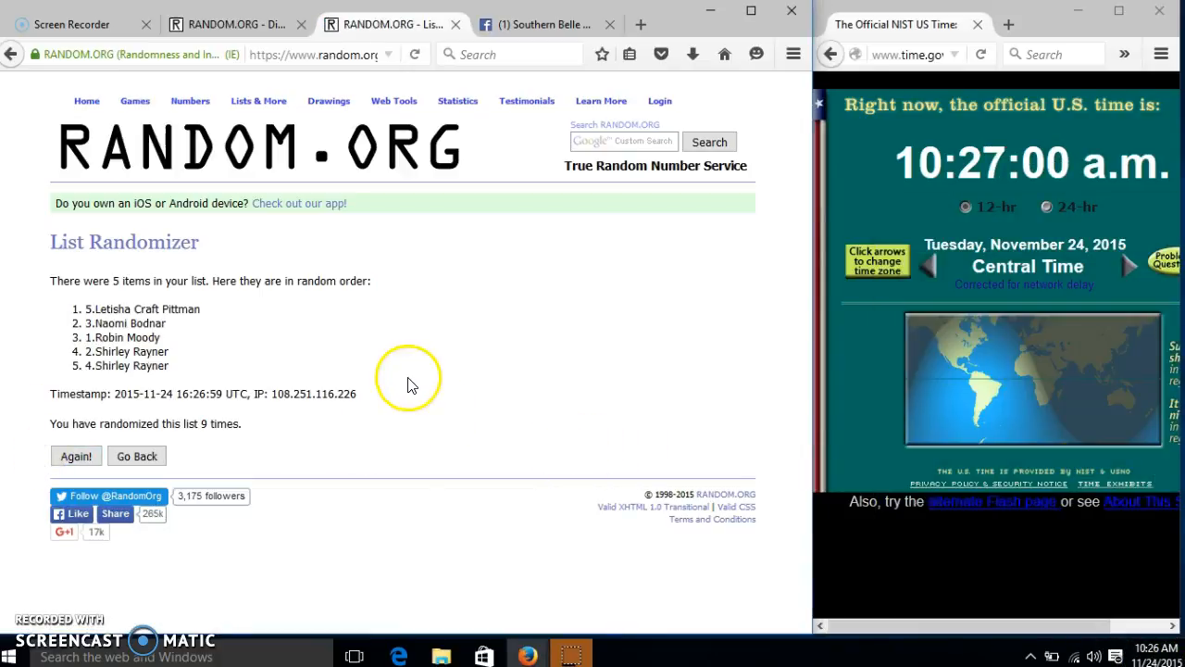
left_click(537, 24)
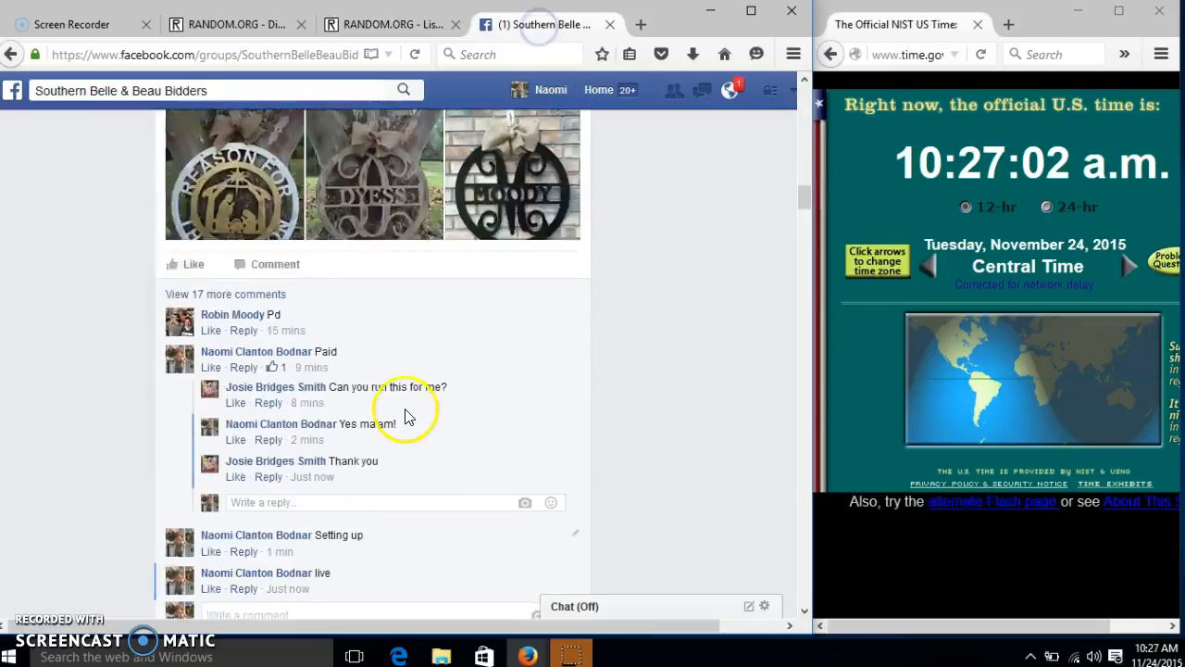
scroll(407, 415, "up", 5)
scroll(407, 414, "up", 3)
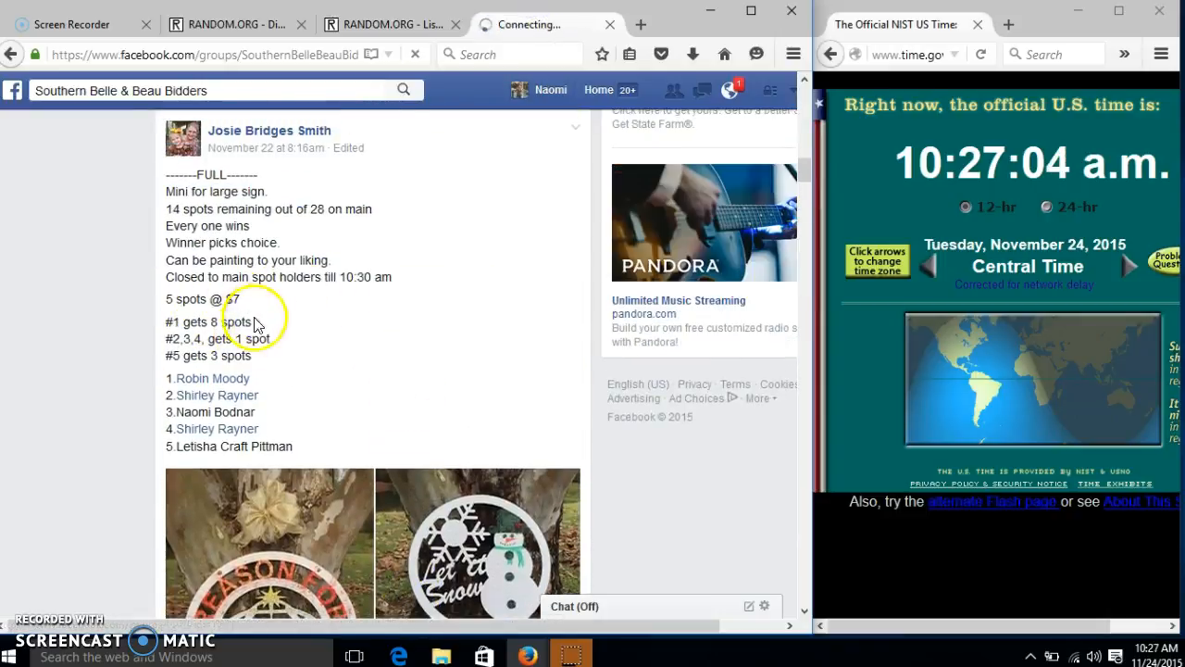
left_click(384, 24)
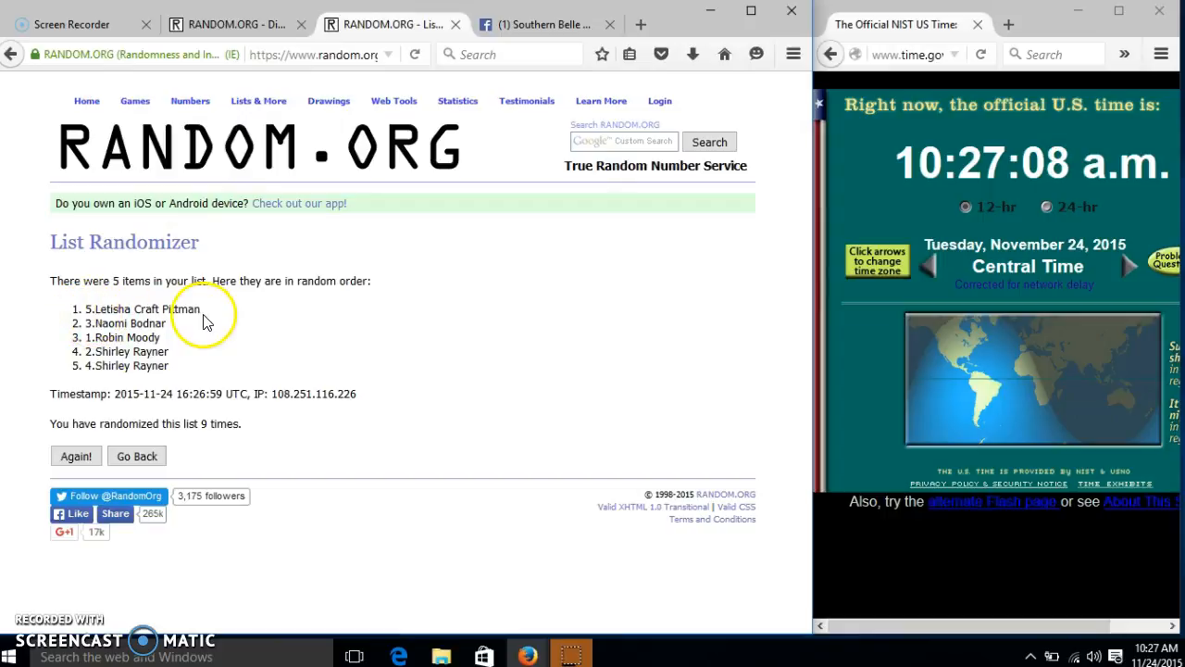
left_click(549, 30)
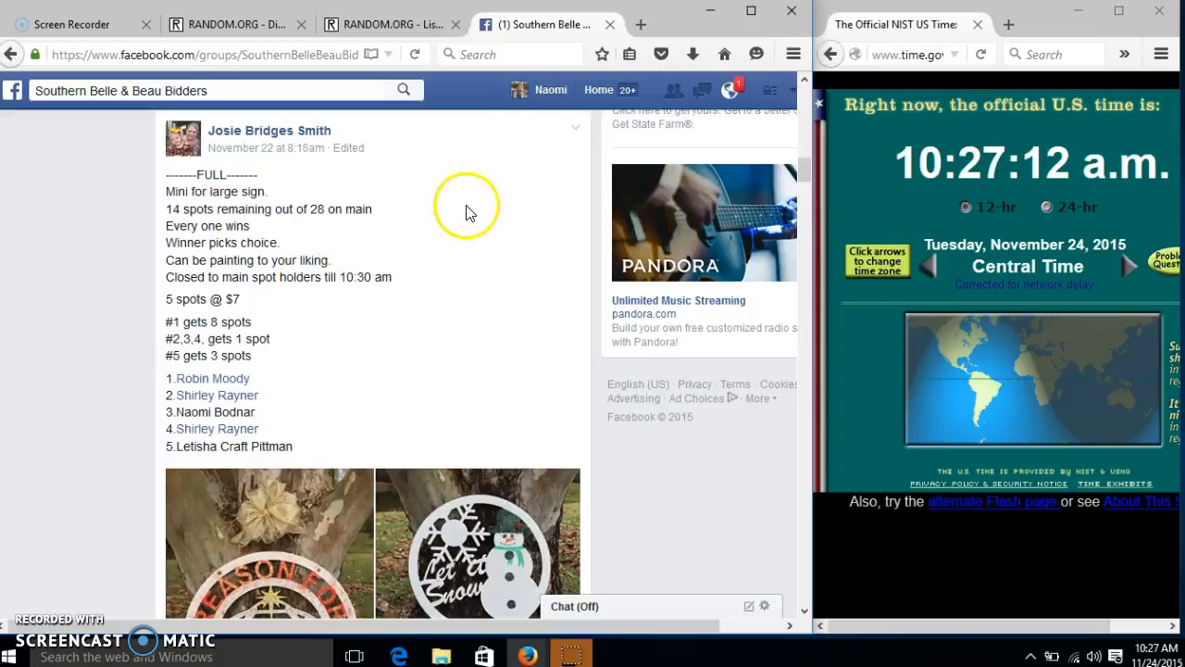
left_click(389, 24)
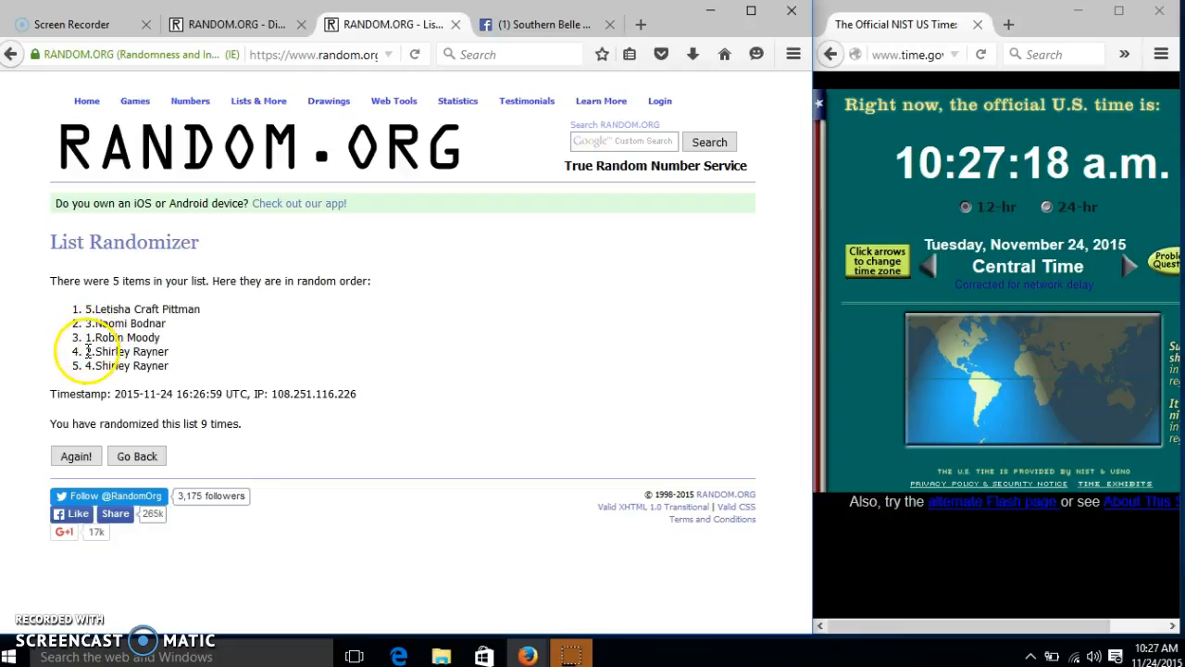
left_click(539, 24)
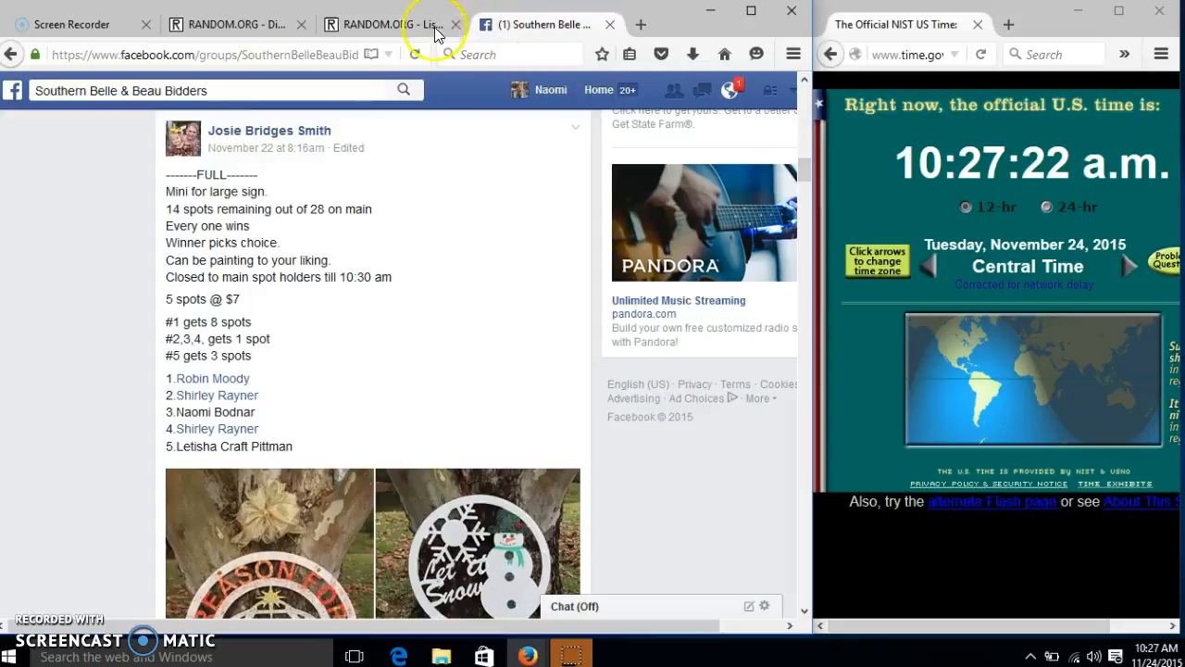
left_click(398, 25)
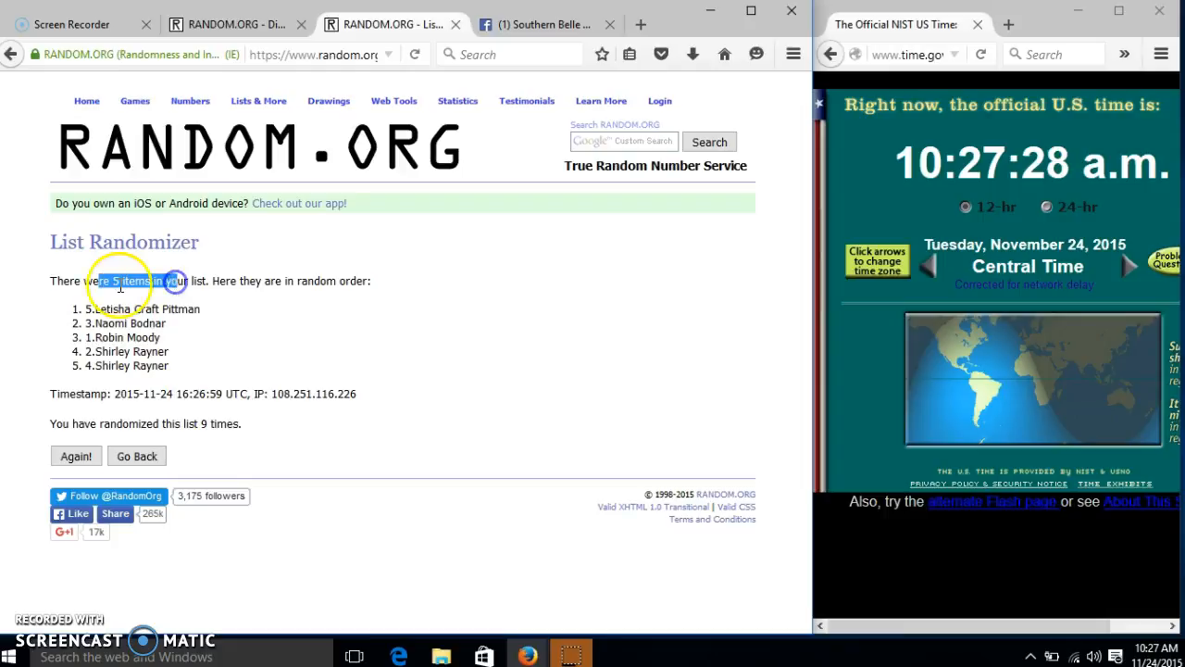
Step: Highlight the 'list 9 times.' result and return to the Facebook group post
left_click_drag(186, 423, 241, 424)
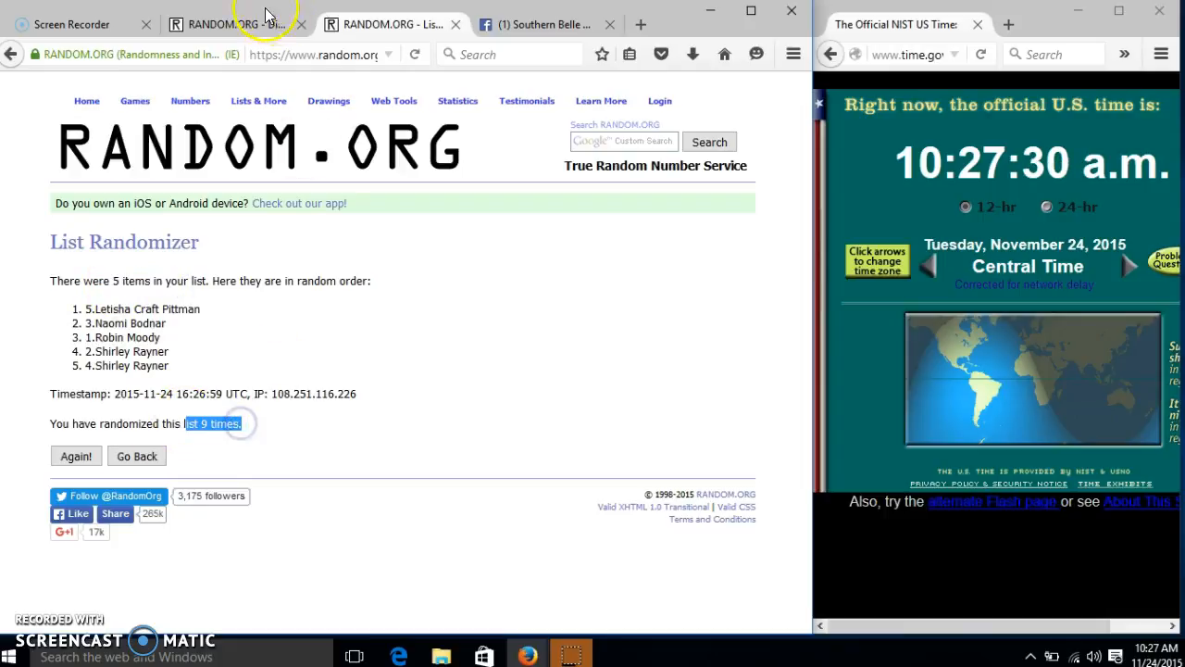
left_click(237, 24)
left_click(518, 24)
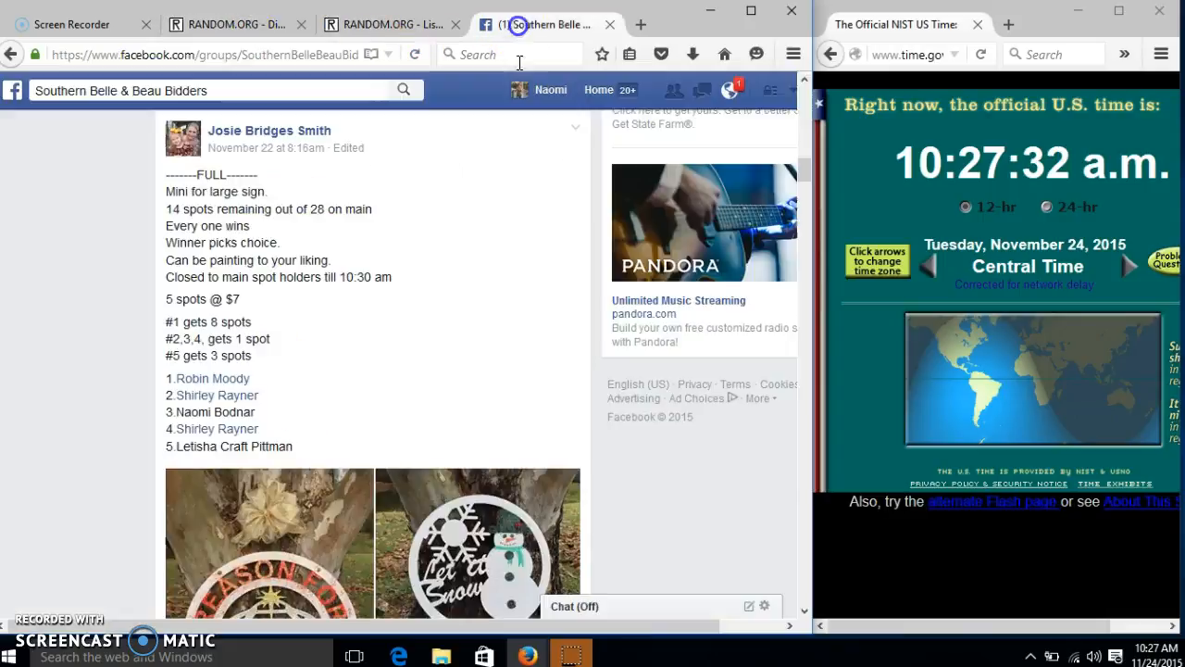
scroll(481, 365, "down", 5)
scroll(481, 366, "down", 3)
scroll(481, 366, "down", 2)
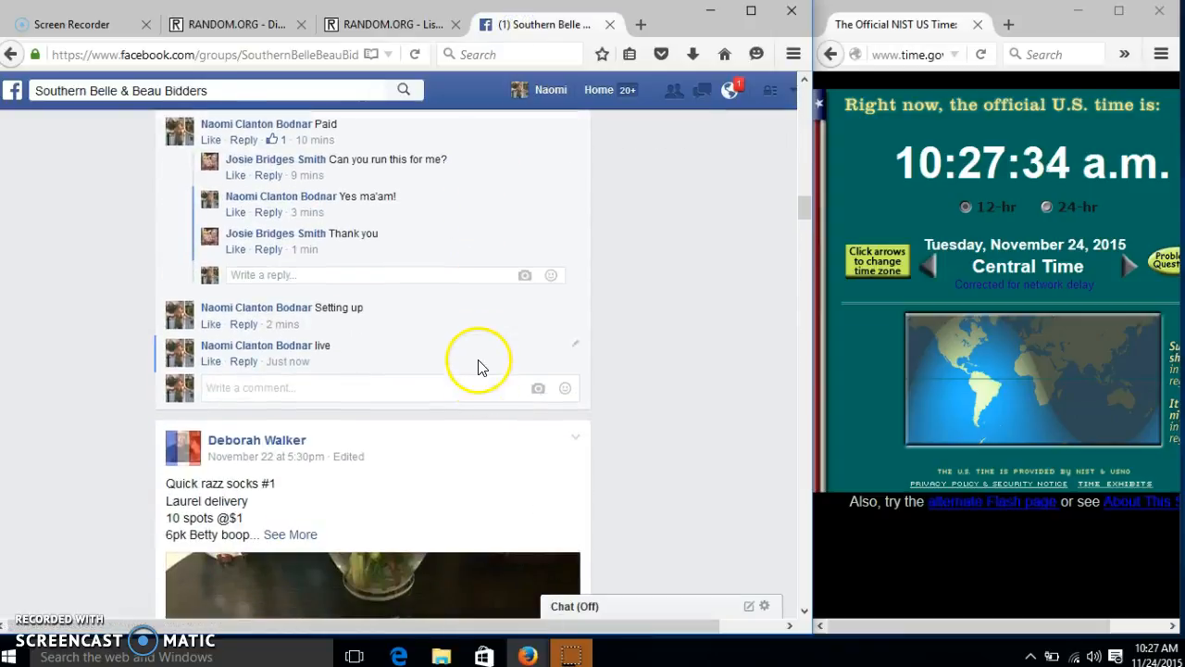